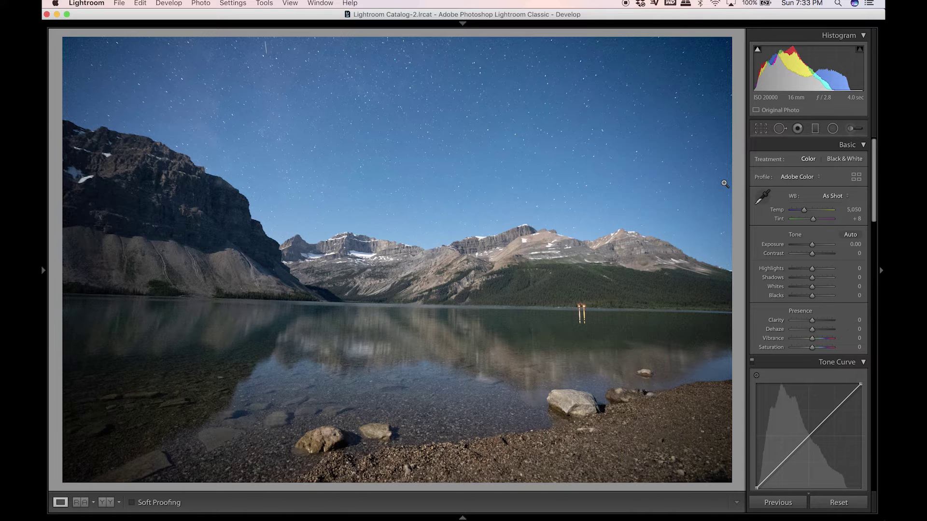
Open Crop & Straighten on the lake photo, undo a test tilt, and pick the Straighten tool.
{"action": "left_click", "coordinate": [761, 129]}
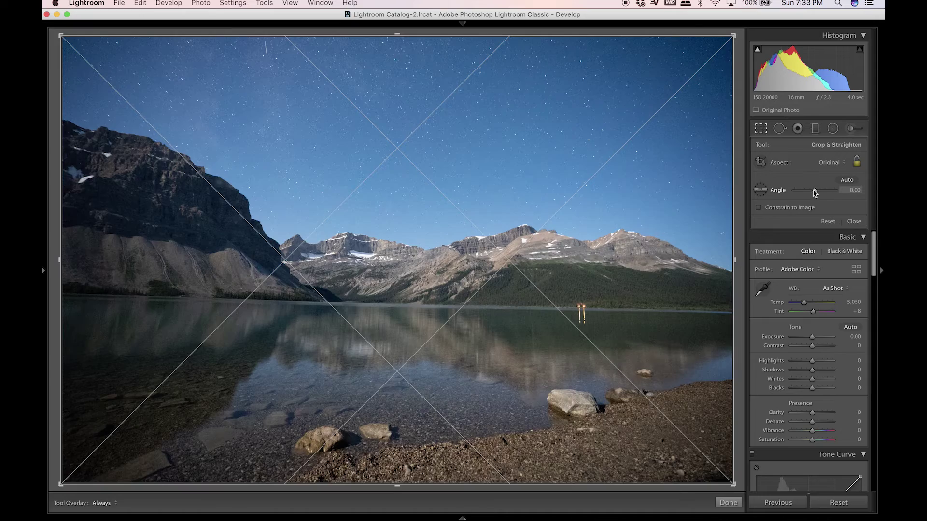
{"action": "left_click_drag", "start_coordinate": [815, 193], "coordinate": [813, 194]}
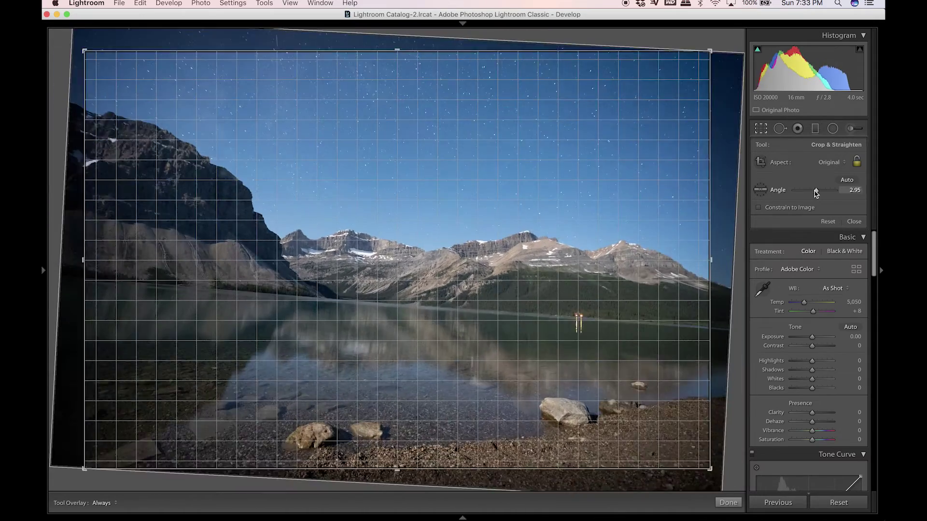
{"action": "key", "text": "super+z"}
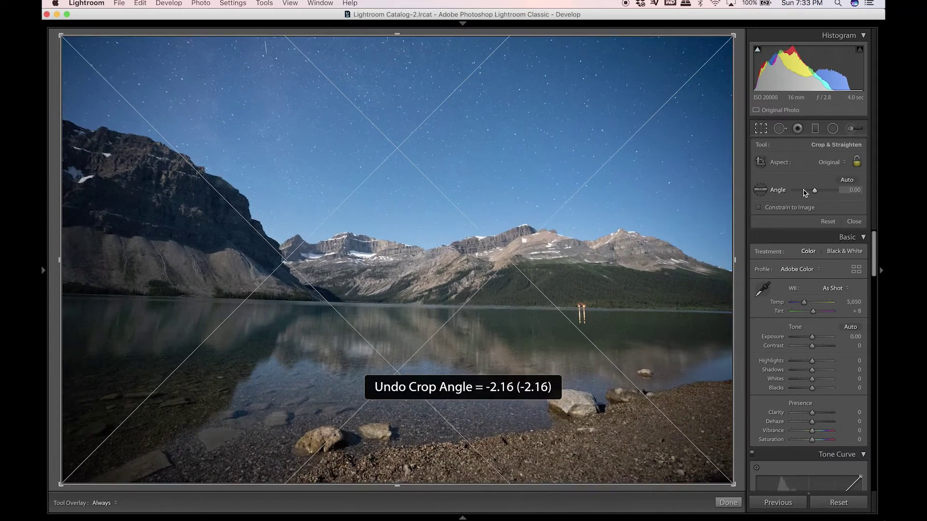
{"action": "left_click", "coordinate": [765, 191]}
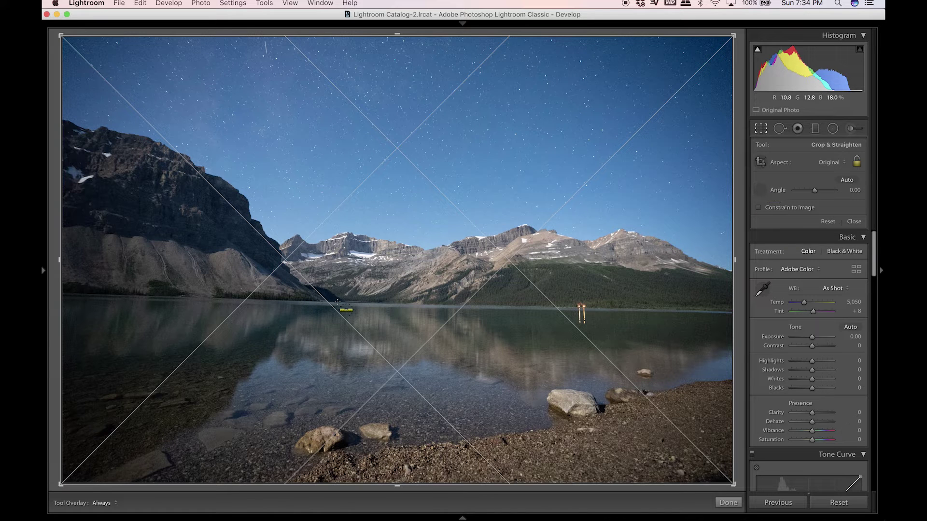
Level the lake horizon to -1.37, apply the crop, and advance to the Eiffel photo.
{"action": "left_click_drag", "start_coordinate": [340, 301], "coordinate": [509, 306]}
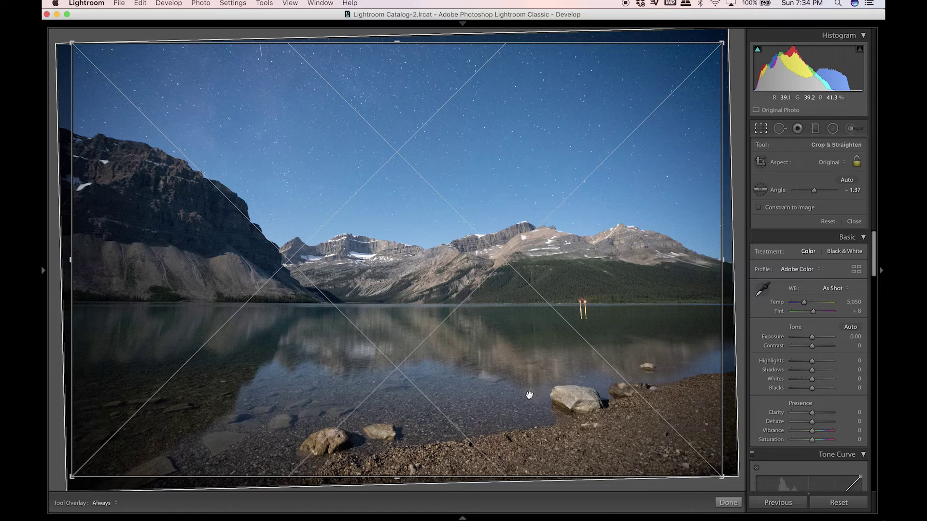
{"action": "key", "text": "Return"}
{"action": "key", "text": "Right"}
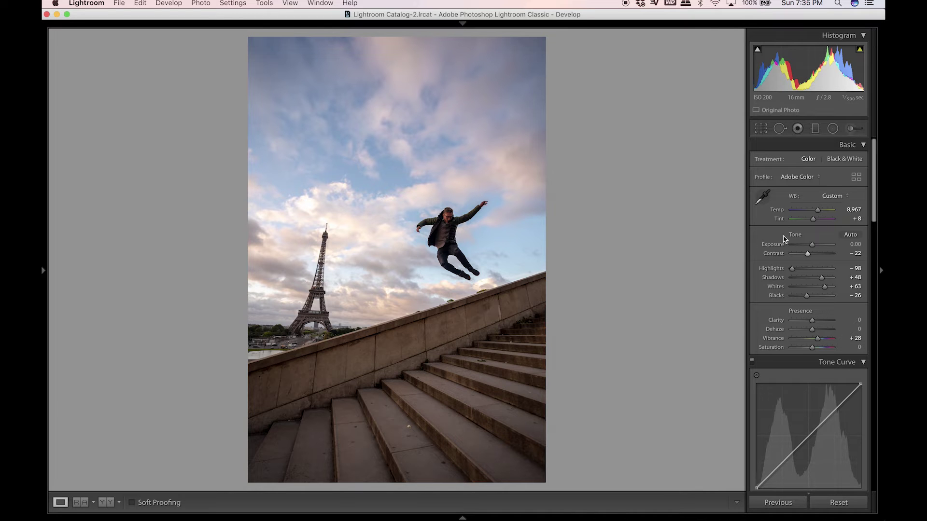
Open Crop & Straighten on the Eiffel Tower jump photo and pick the Straighten tool.
{"action": "left_click", "coordinate": [760, 129]}
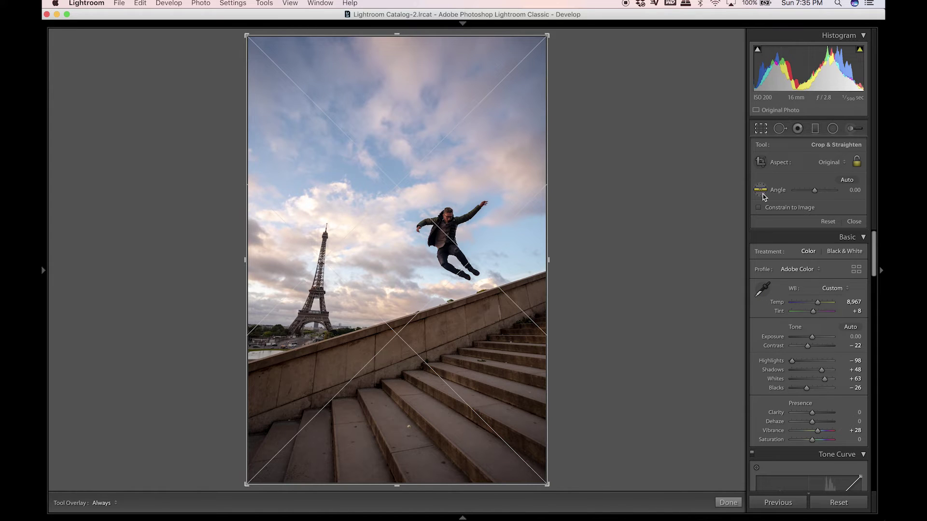
{"action": "left_click", "coordinate": [760, 190]}
Trace the horizon left of the tower to rotate the photo -4.91, then commit the crop.
{"action": "left_click", "coordinate": [761, 190]}
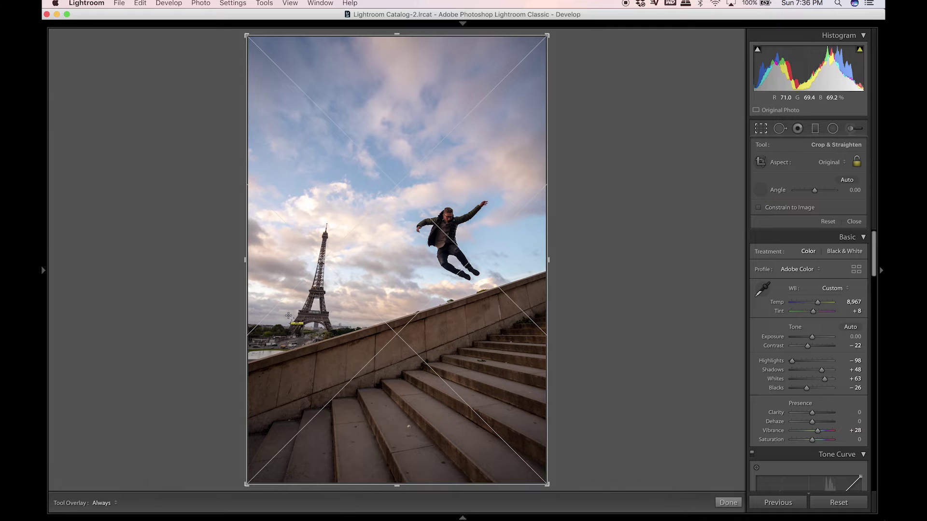
{"action": "left_click_drag", "start_coordinate": [259, 325], "coordinate": [342, 332]}
{"action": "left_click_drag", "start_coordinate": [343, 331], "coordinate": [343, 334]}
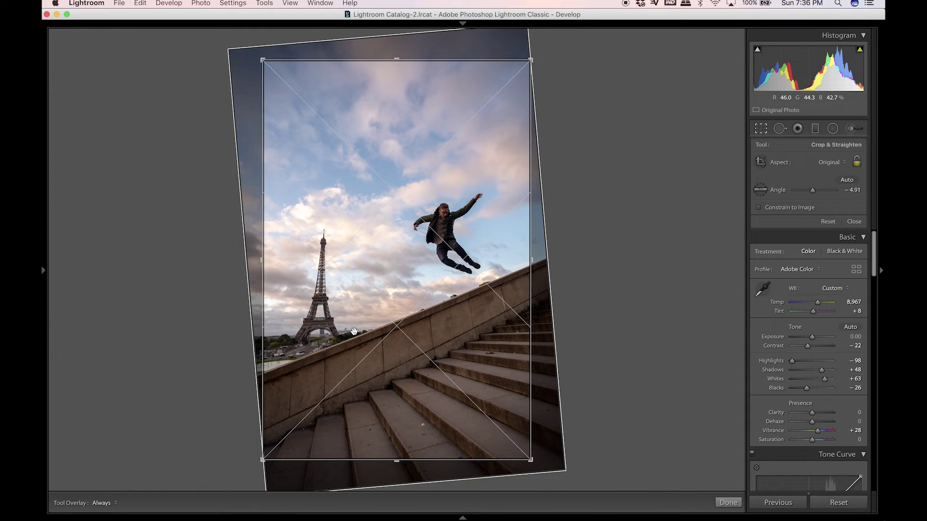
{"action": "key", "text": "Return"}
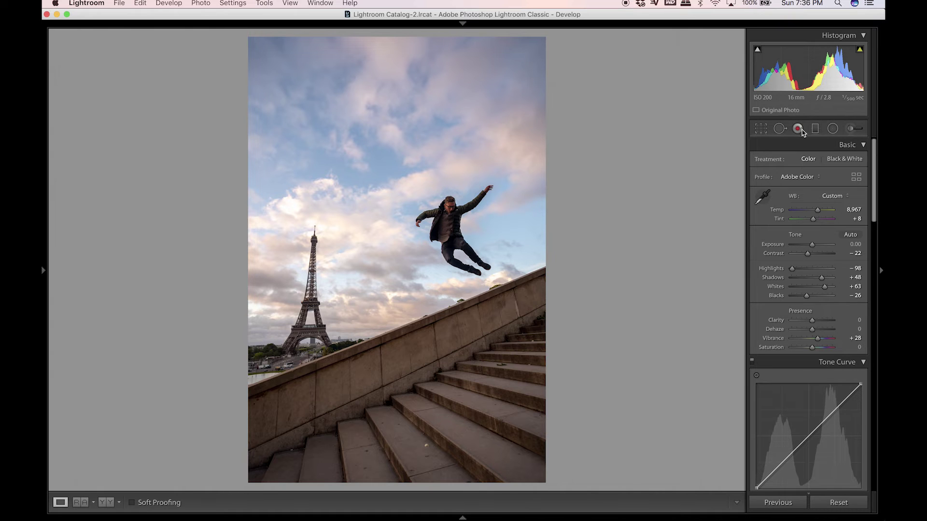
Inspect the straightened Eiffel crop, keep it, and advance to the A-frame church photo.
{"action": "left_click", "coordinate": [760, 128]}
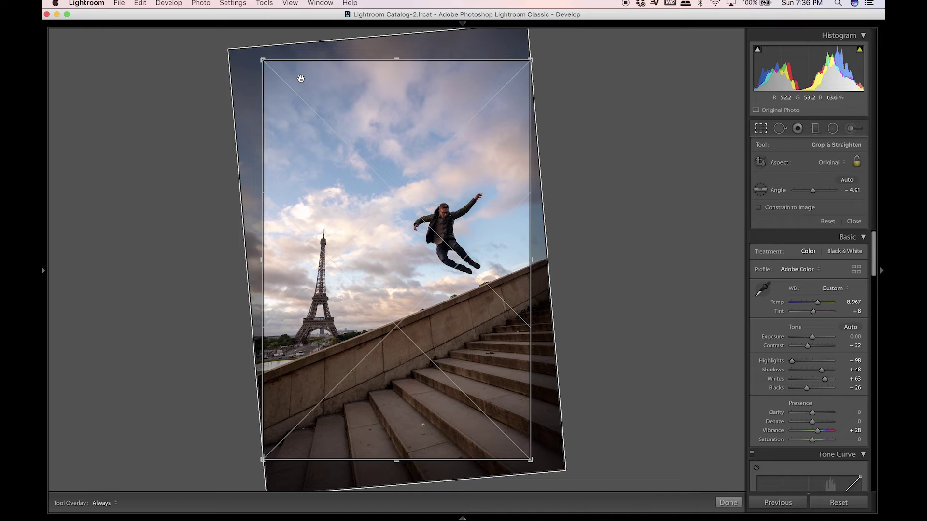
{"action": "key", "text": "Return"}
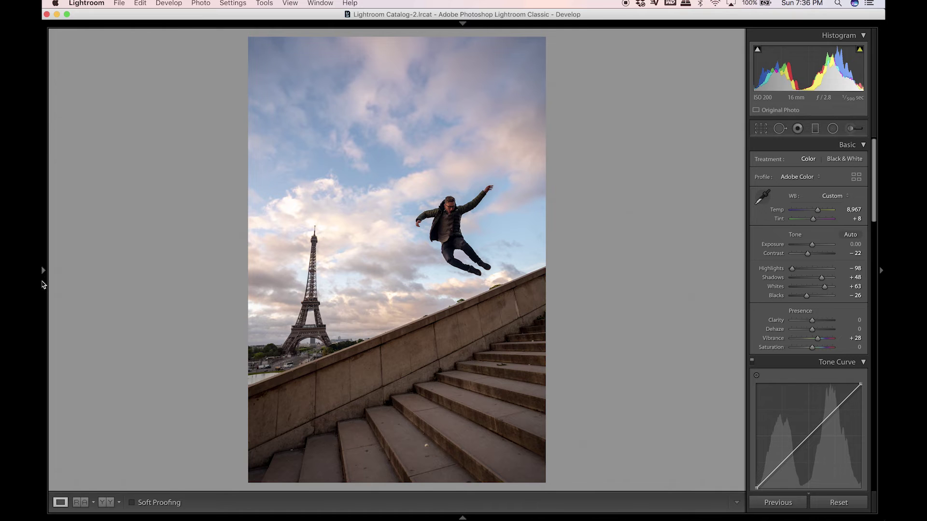
{"action": "key", "text": "Right"}
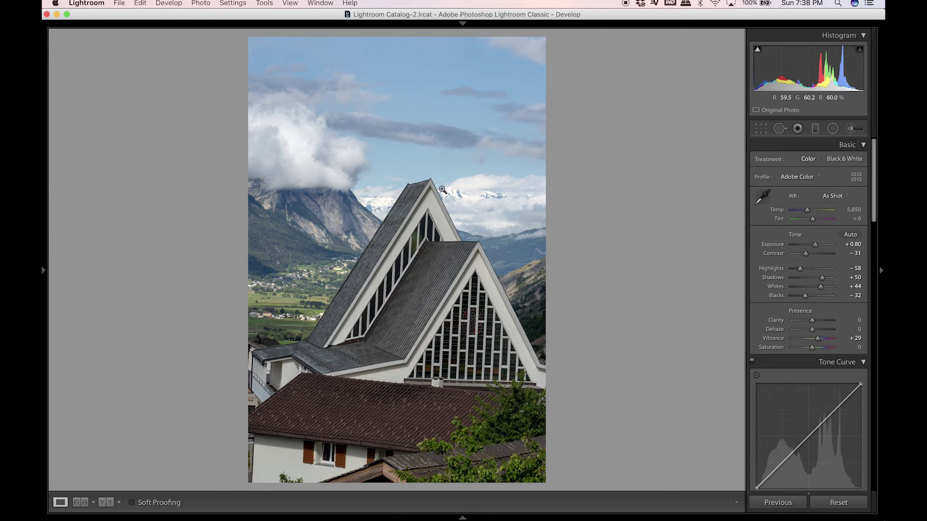
Straighten the church photo -1.68 along a horizontal edge, apply it, and reopen the crop.
{"action": "left_click", "coordinate": [761, 129]}
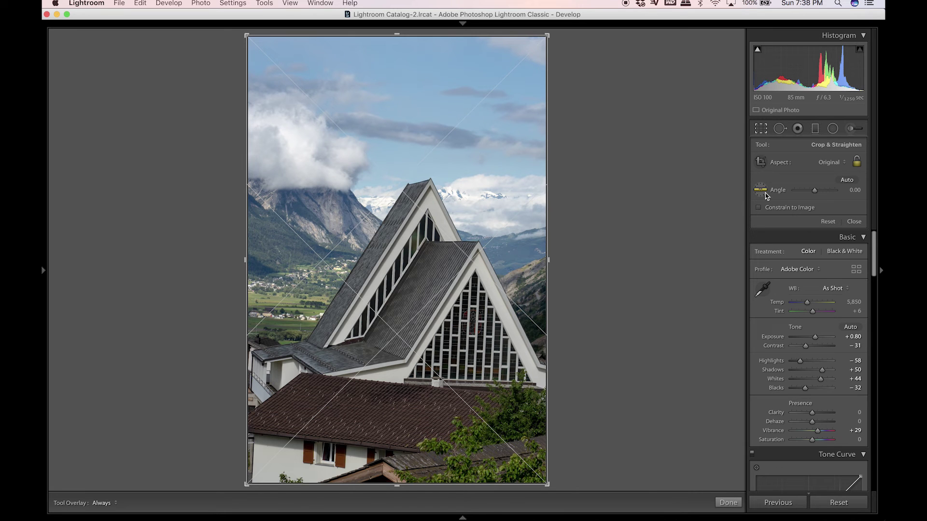
{"action": "left_click", "coordinate": [762, 191]}
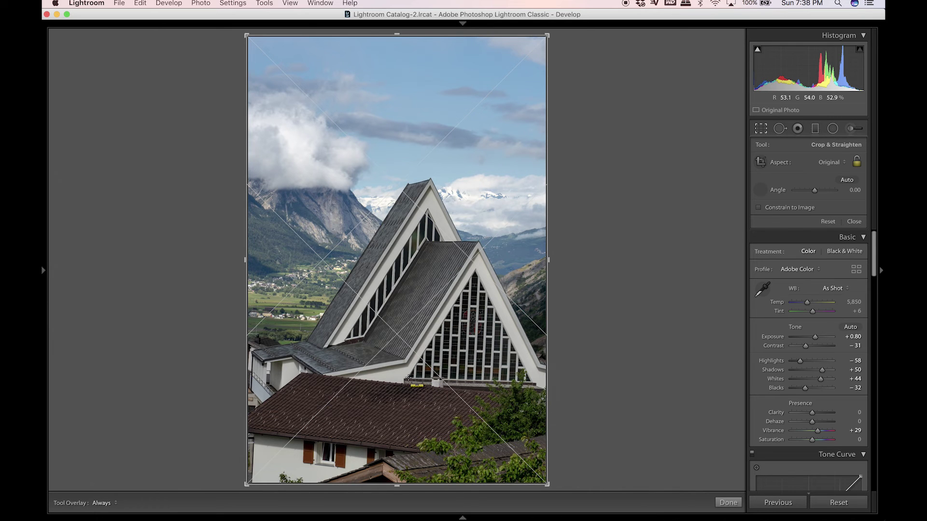
{"action": "left_click_drag", "start_coordinate": [409, 379], "coordinate": [520, 379]}
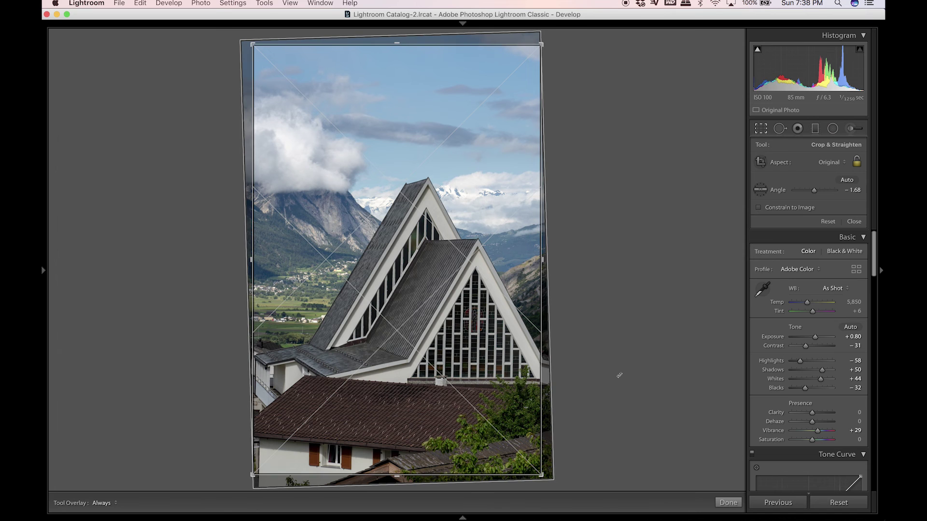
{"action": "key", "text": "Return"}
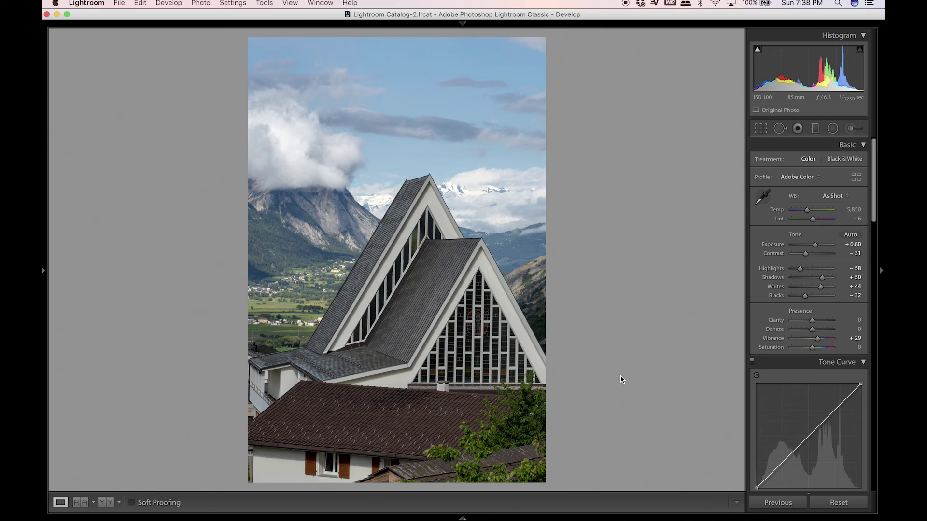
{"action": "left_click", "coordinate": [761, 128]}
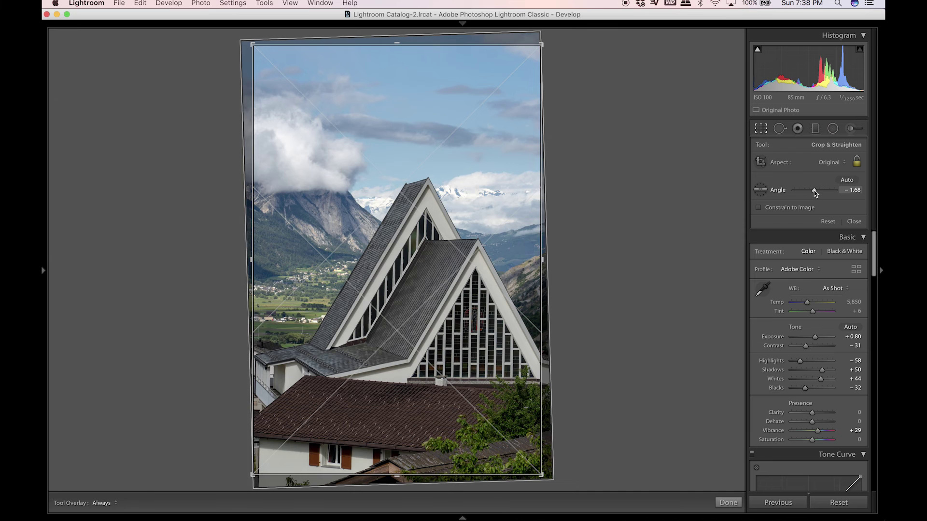
Push the church photo's Angle slider past -1.68 toward -2.28 and commit the crop.
{"action": "left_click_drag", "start_coordinate": [815, 192], "coordinate": [815, 193]}
{"action": "key", "text": "Return"}
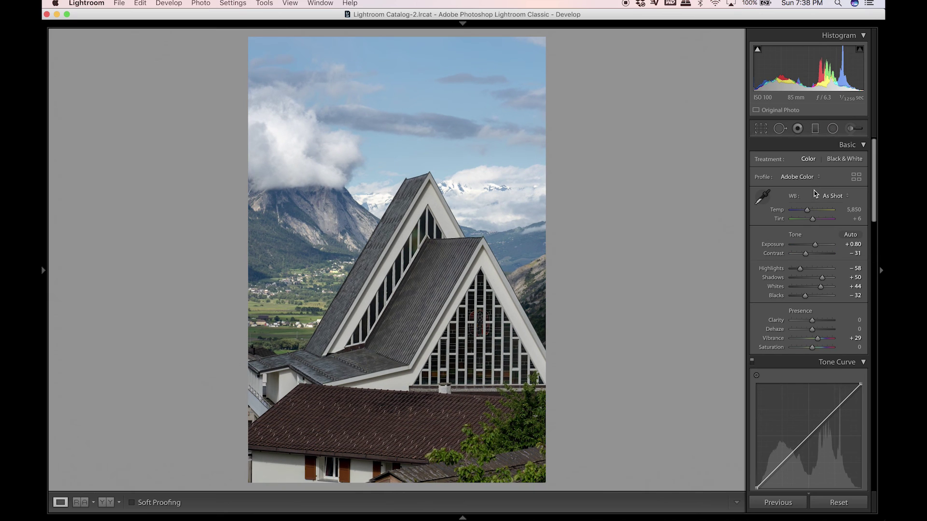